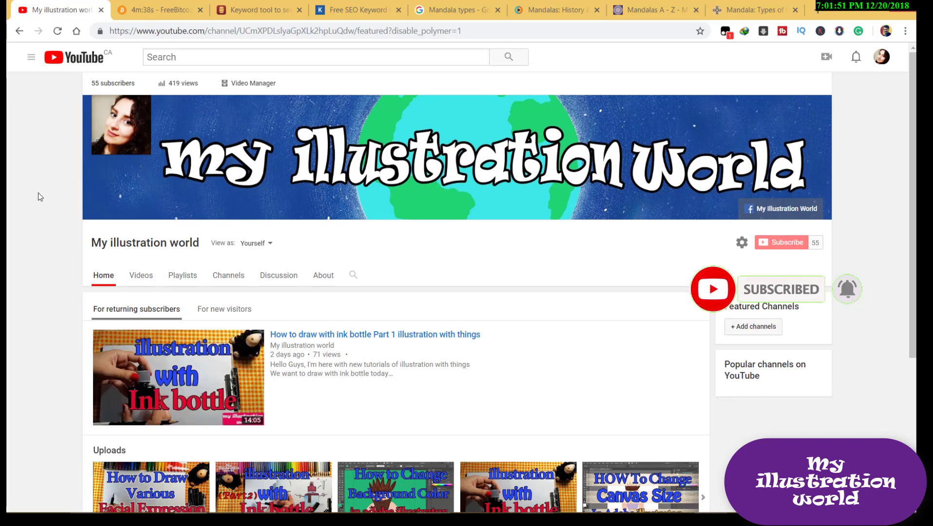
- Look through the channel's Videos and Playlists pages
scroll(38, 193, "up", 5)
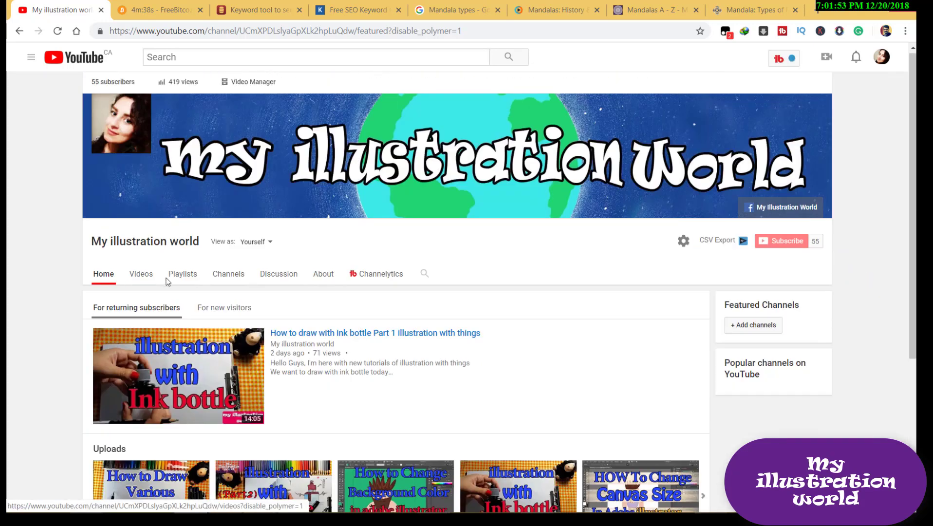
left_click(149, 277)
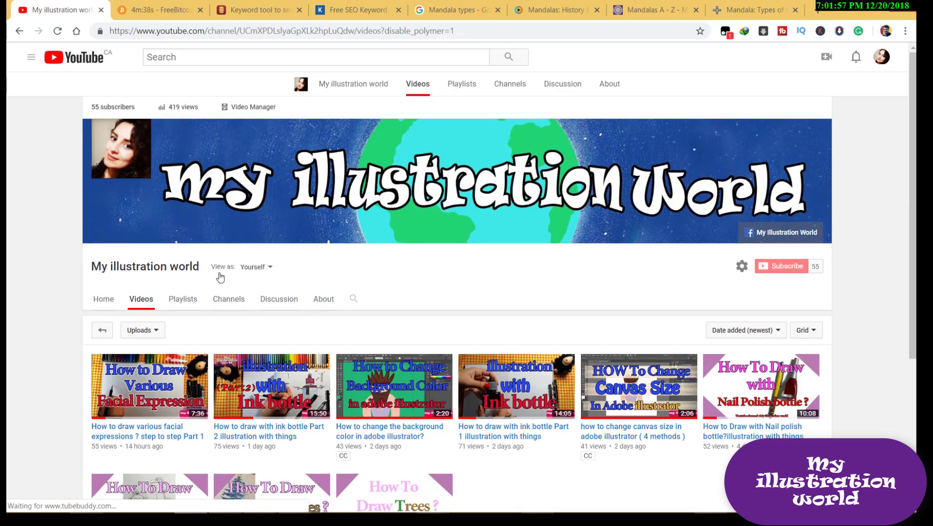
left_click(182, 298)
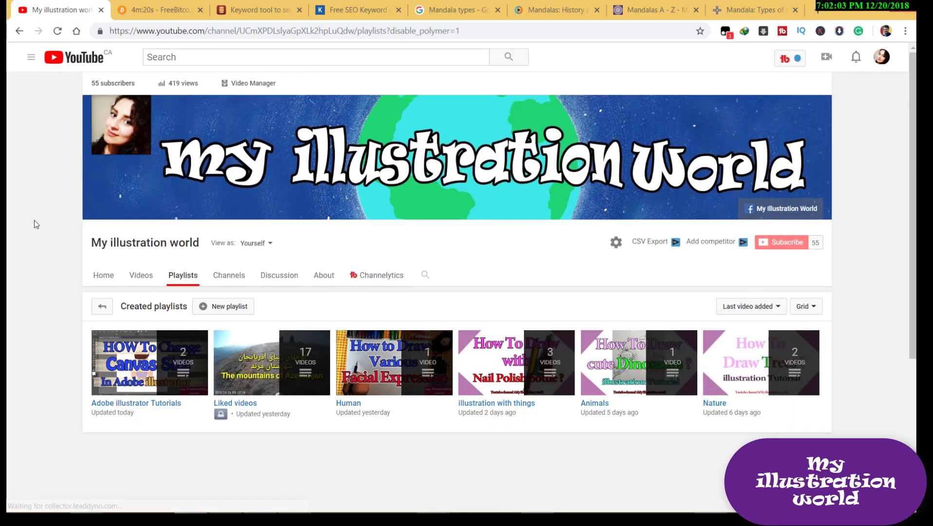
mouse_move(379, 365)
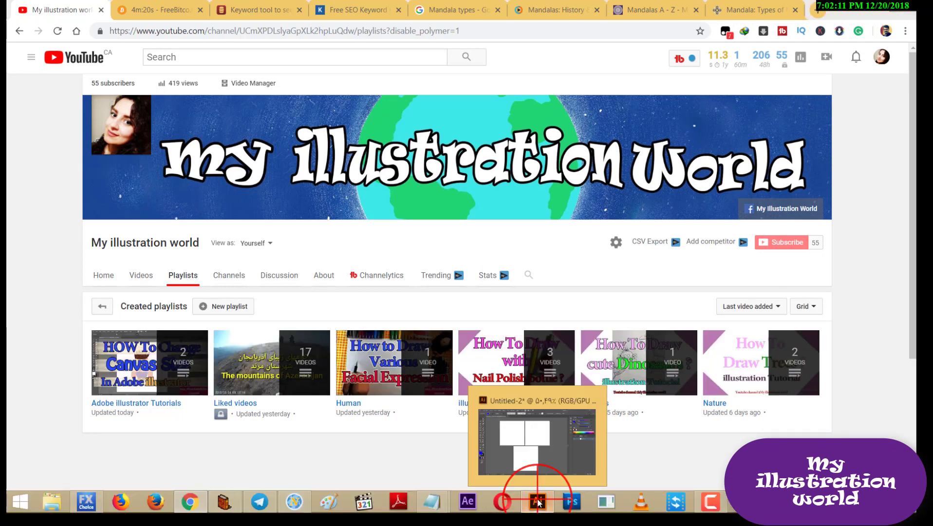
- Switch to Adobe Illustrator and draw one blue circle with the Ellipse tool on each of the three artboards
left_click(536, 501)
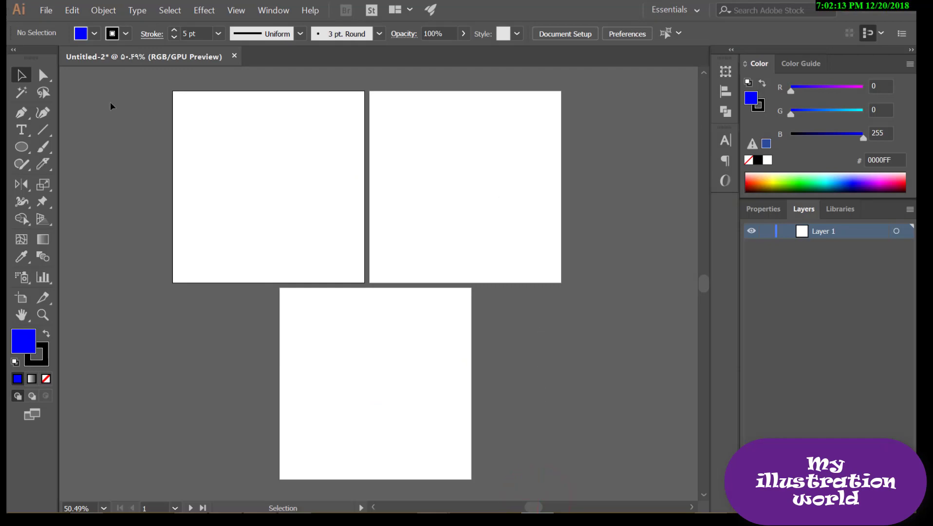
left_click(21, 147)
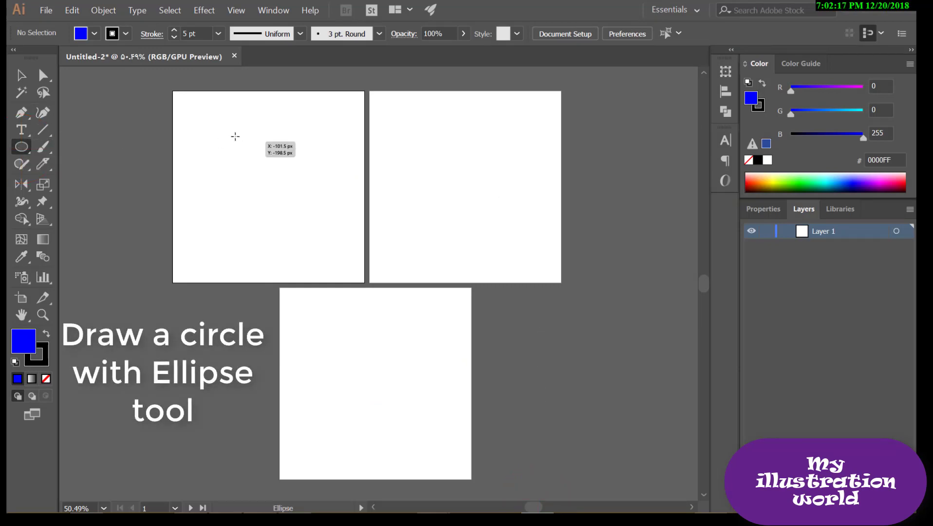
left_click_drag(226, 136, 333, 242)
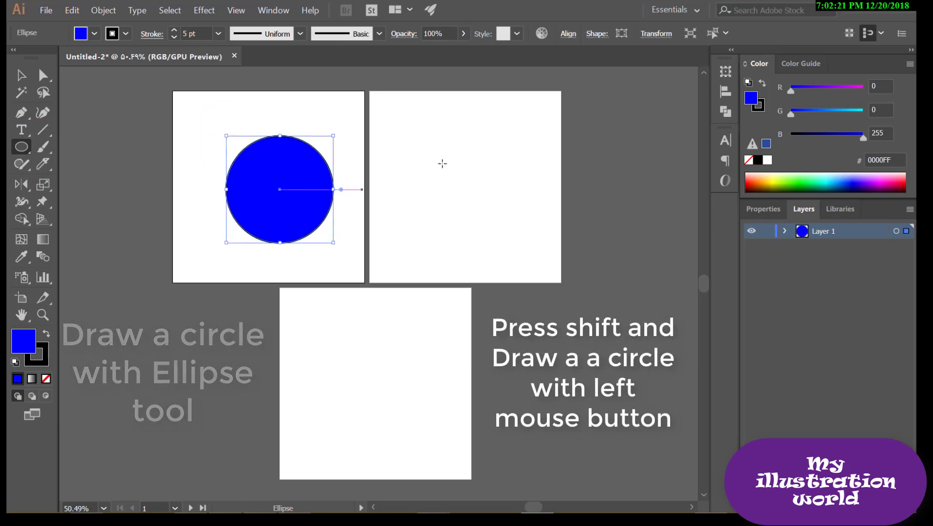
mouse_move(415, 135)
left_mouse_down()
mouse_move(477, 156)
mouse_move(534, 256)
left_mouse_up()
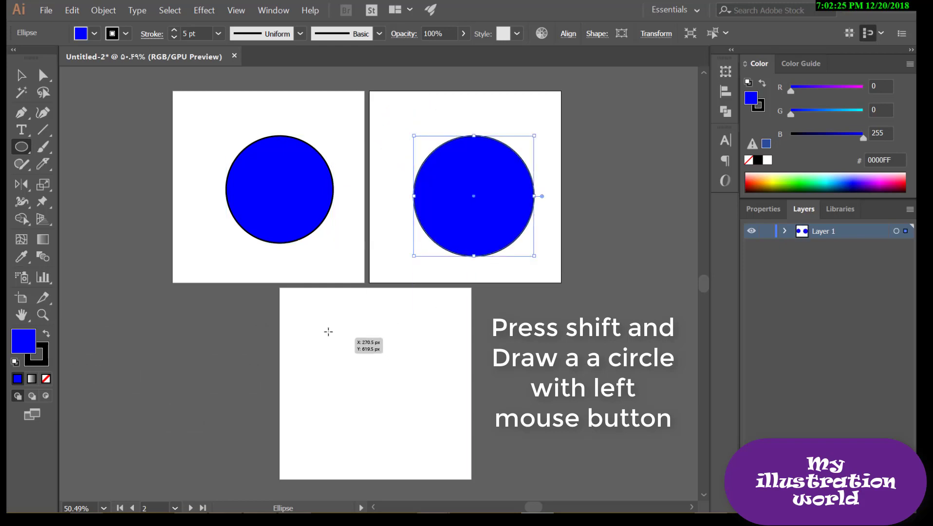
left_click_drag(327, 329, 440, 440)
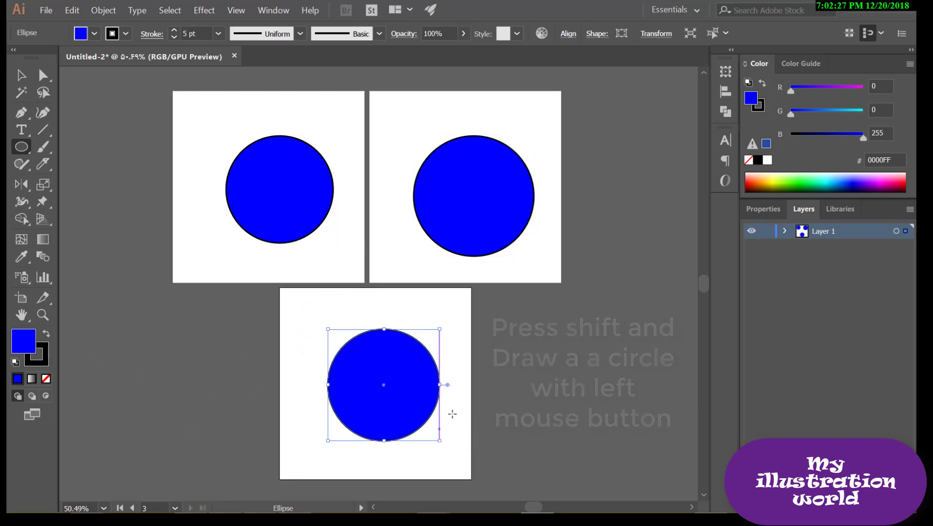
key("v")
left_click(555, 349)
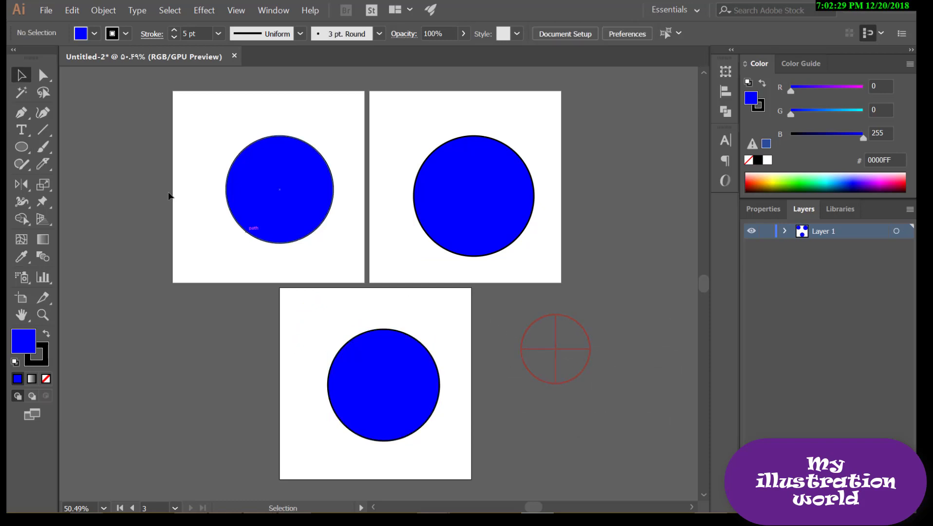
- Draw a rectangle covering the lower half of the circle on the first artboard, starting level with the circle's center
key("z")
left_click_drag(210, 146, 204, 192)
left_click_drag(23, 151, 82, 147)
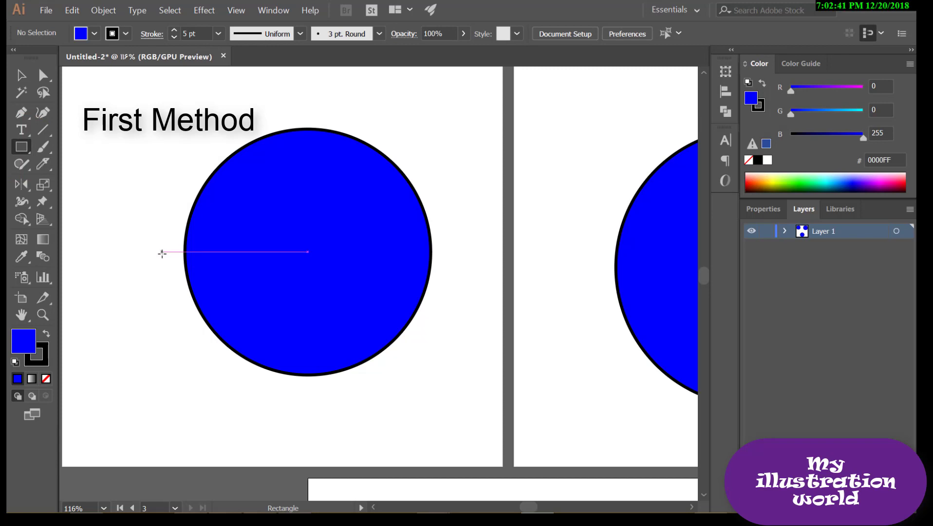
left_click_drag(159, 252, 468, 392)
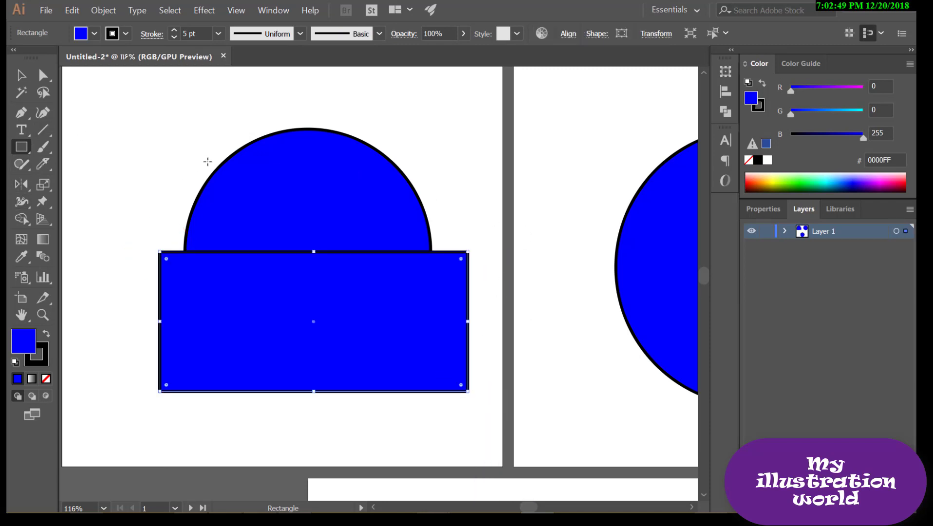
- Subtract the rectangle from the first artboard's circle with the Pathfinder Minus Front operation
key("v")
left_click(260, 156)
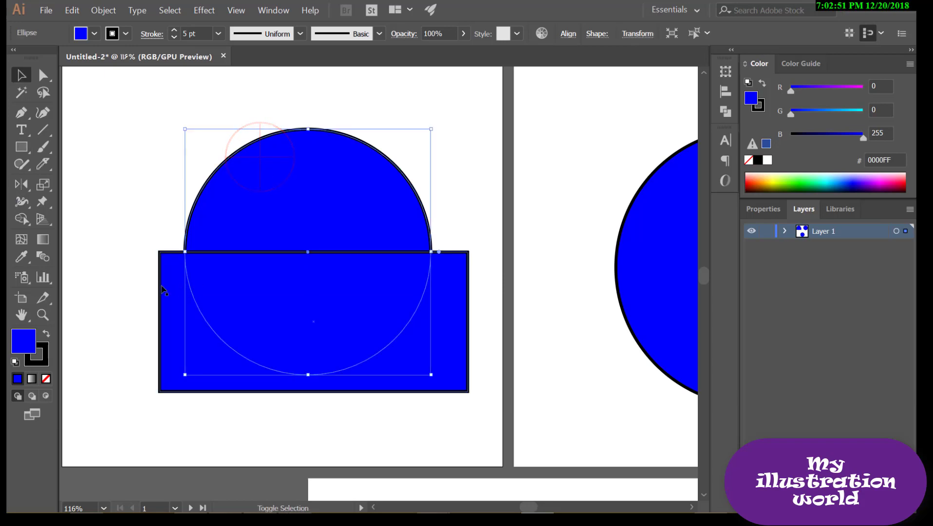
left_click(171, 290, "shift")
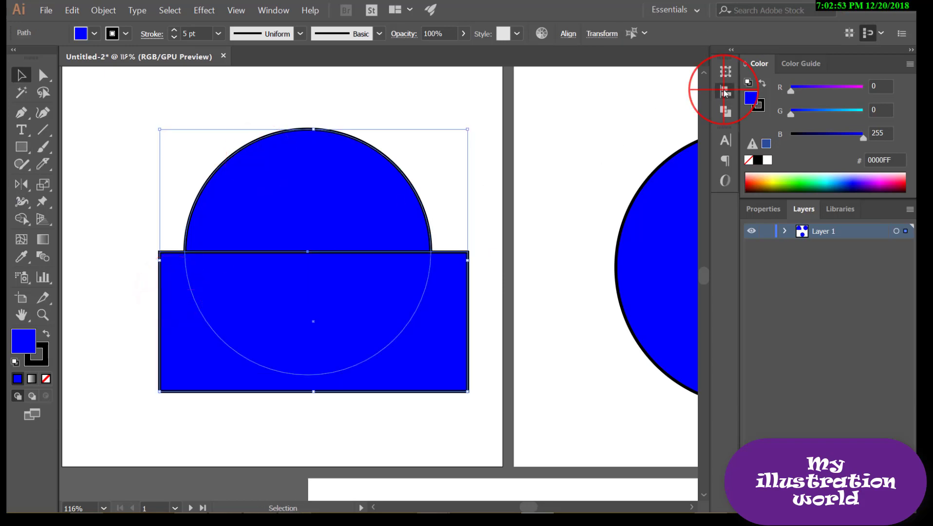
left_click(724, 89)
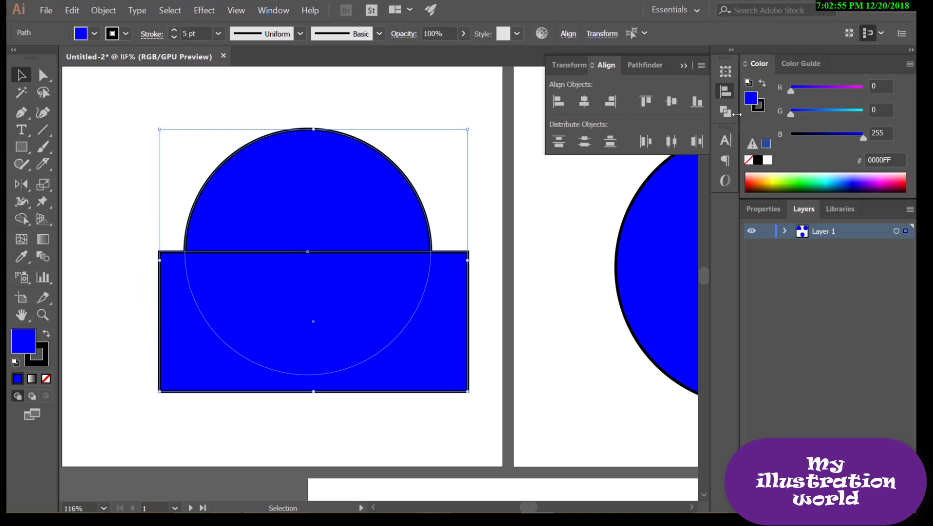
left_click(722, 113)
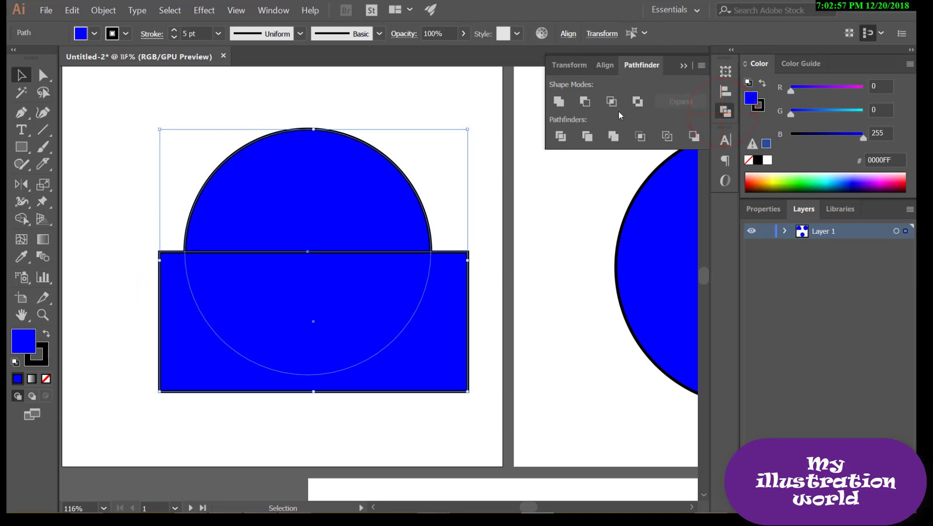
left_click(584, 103)
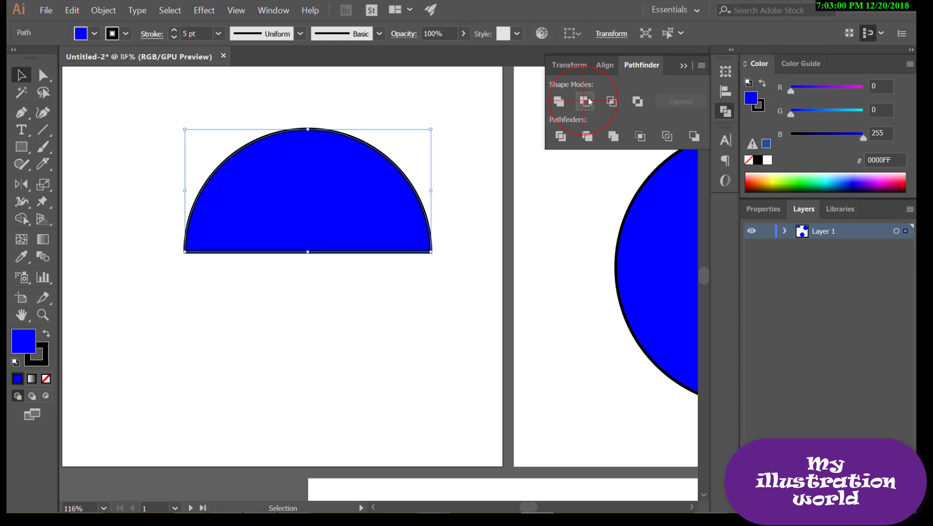
left_click(425, 285)
- Cut the second artboard's circle at its left, bottom and right anchor points with the Scissors tool
left_click(554, 265, "alt")
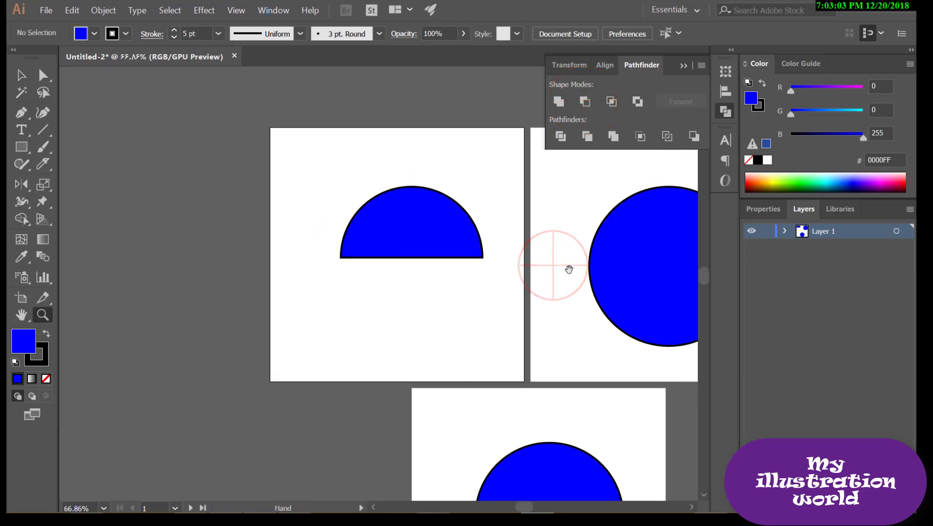
left_click_drag(555, 267, 339, 271)
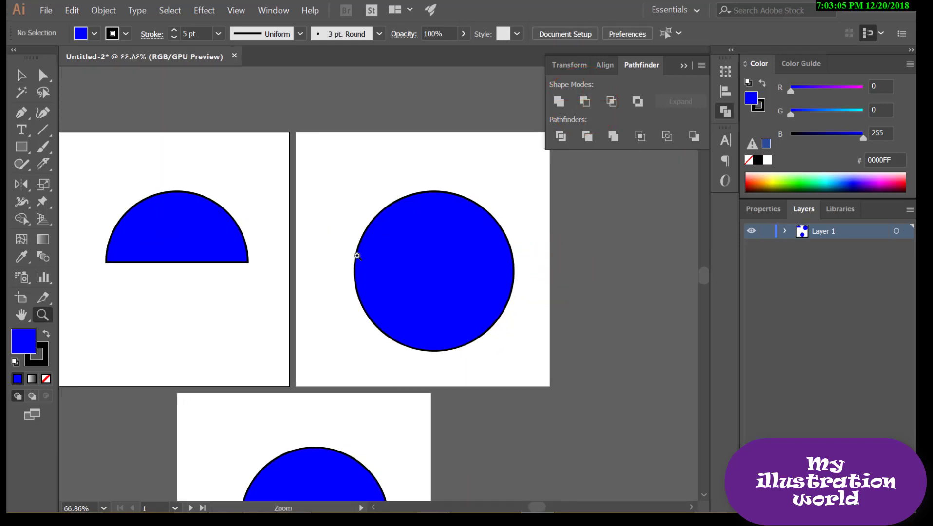
left_click_drag(403, 224, 443, 190)
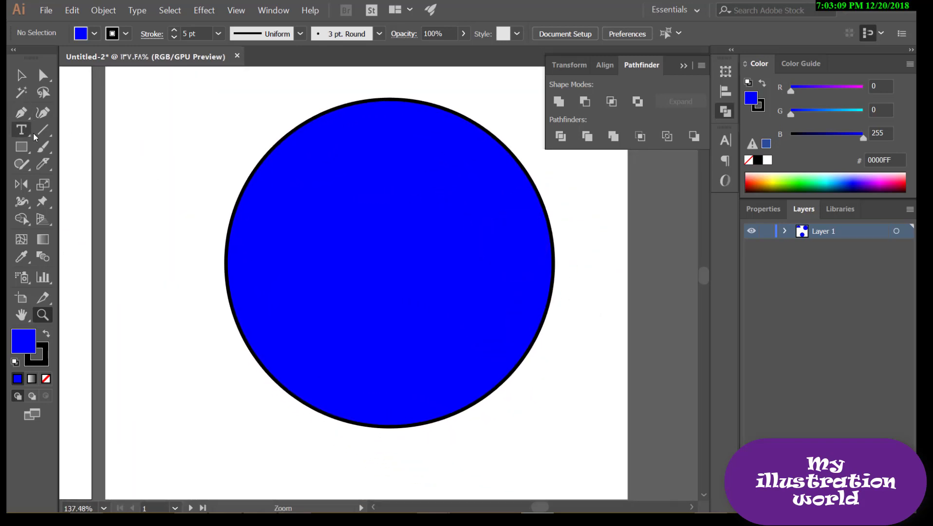
mouse_move(43, 167)
left_mouse_down()
mouse_move(66, 155)
mouse_move(77, 183)
left_mouse_up()
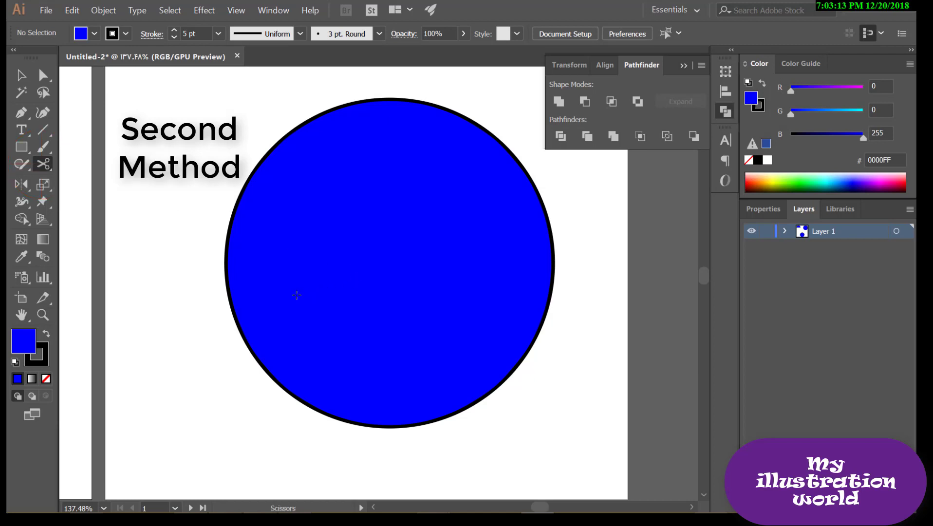
left_click(226, 263)
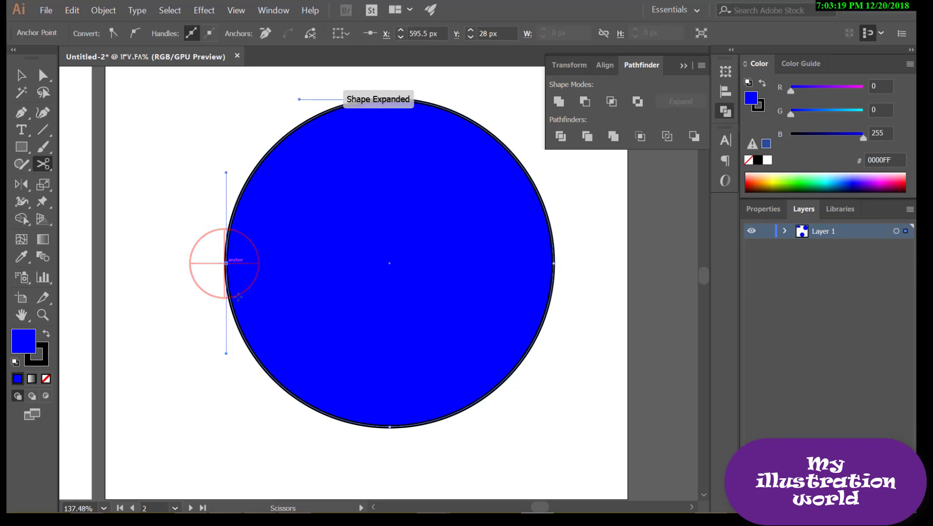
left_click(389, 427)
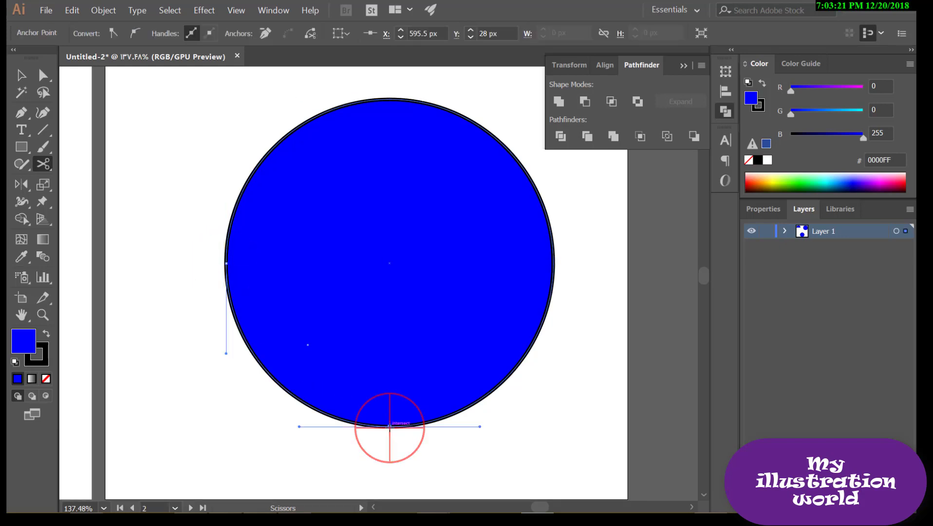
left_click(554, 263)
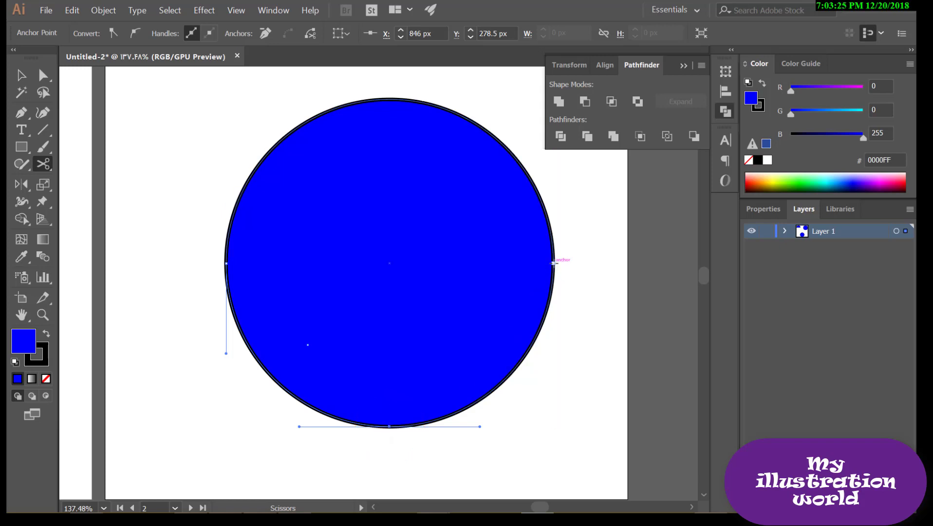
left_click(554, 263)
- Delete the two lower quarter segments of the cut circle on the second artboard
key("v")
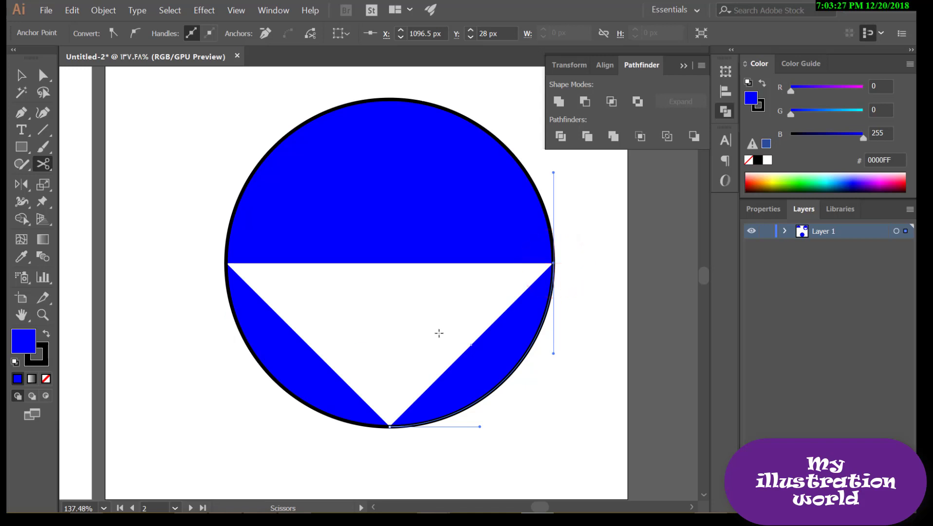
left_click(490, 351)
left_click(490, 351)
key("Delete")
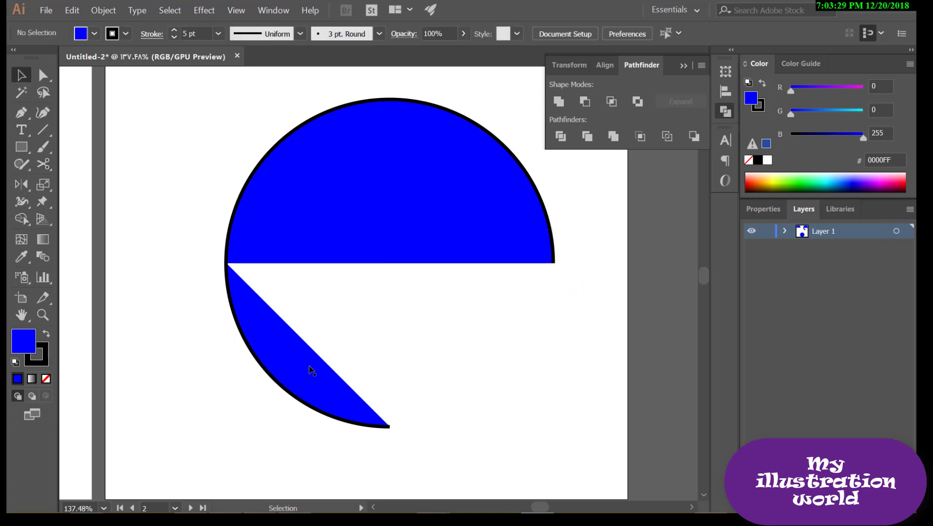
left_click(304, 364)
key("Delete")
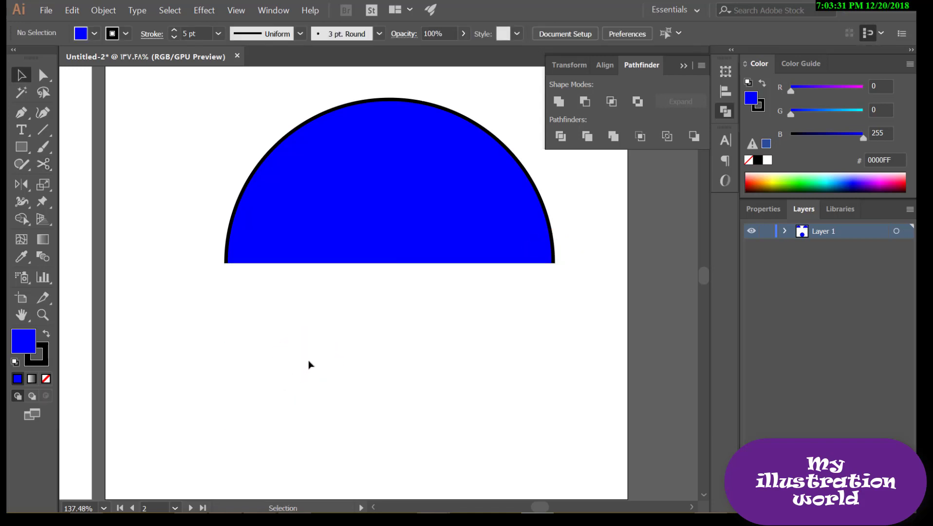
- Join the open ends of the second artboard's half circle to close its path
left_click(327, 186)
right_click(339, 180)
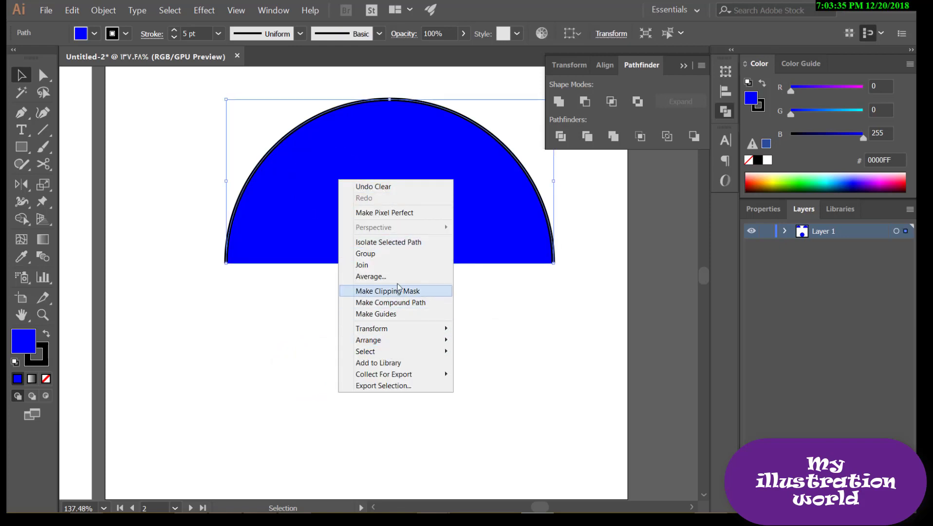
left_click(389, 265)
left_click(371, 291)
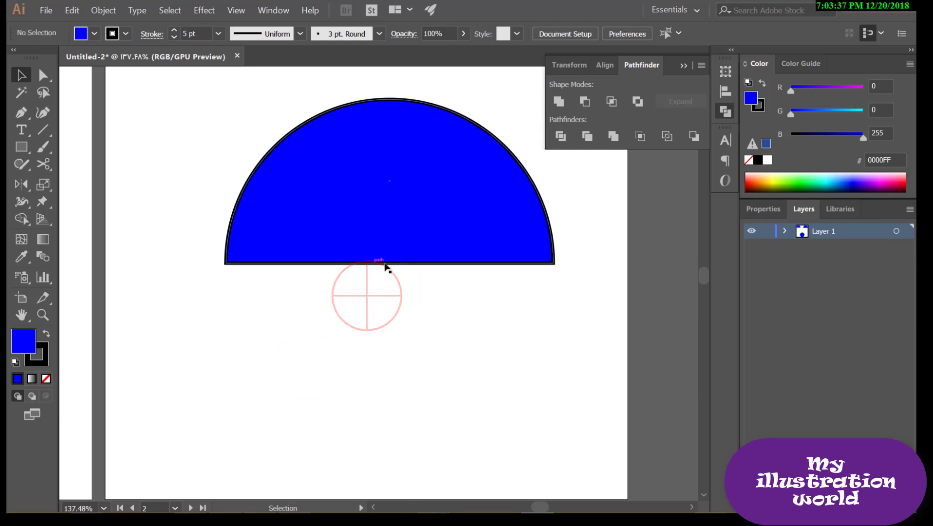
- Move the third artboard's circle slightly to the left and deselect it
key("z")
left_click(376, 339, "alt")
left_click_drag(337, 339, 399, 198)
mouse_move(371, 251)
left_mouse_down()
mouse_move(398, 300)
mouse_move(371, 219)
mouse_move(340, 215)
mouse_move(367, 221)
mouse_move(354, 216)
left_mouse_up()
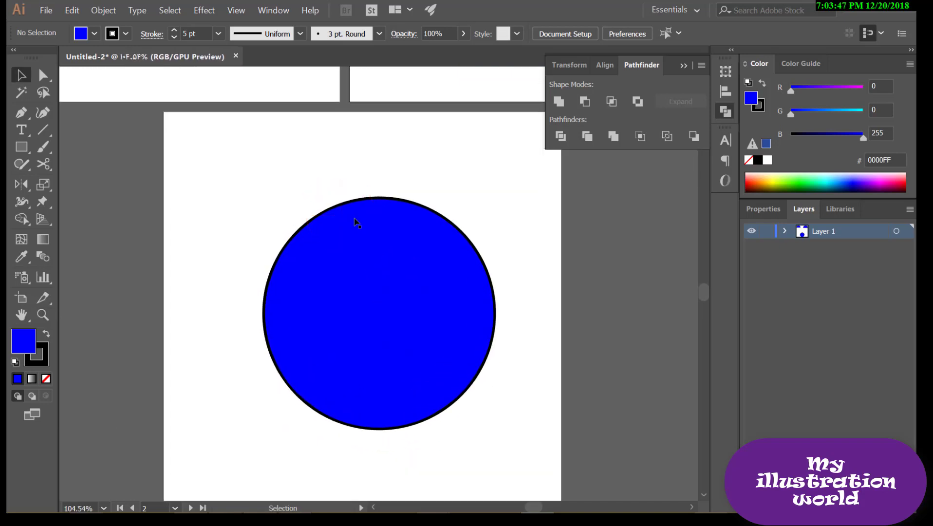
key("v")
left_click(427, 258)
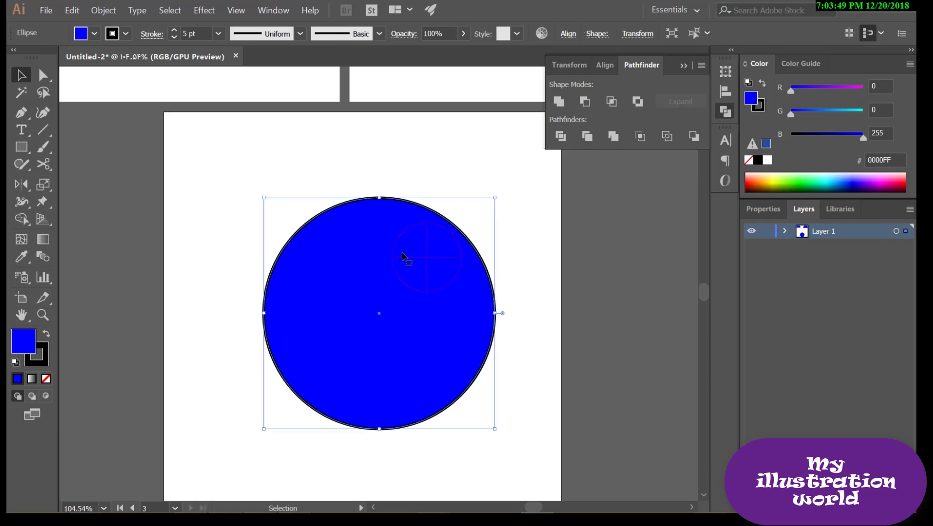
left_click_drag(403, 255, 381, 253)
left_click(508, 222)
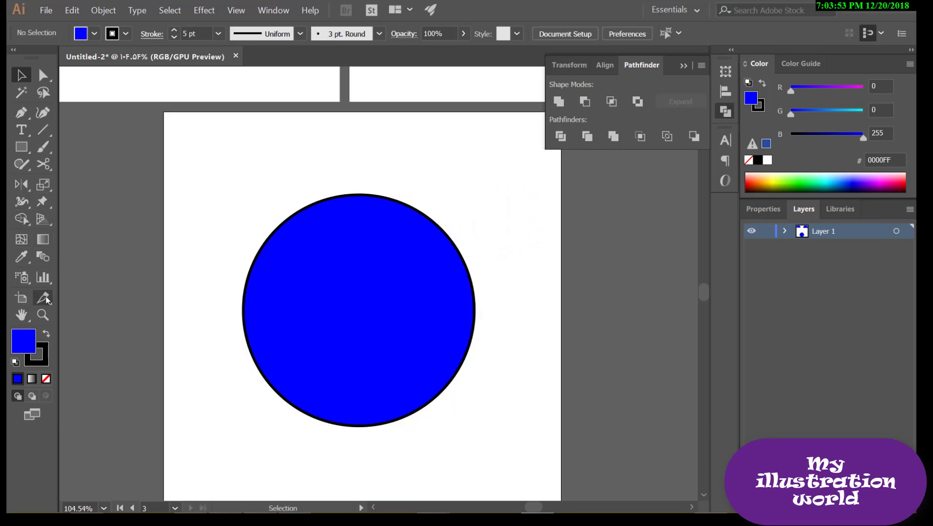
- Cut the third artboard's circle horizontally through its middle with the Knife tool
left_click(45, 167)
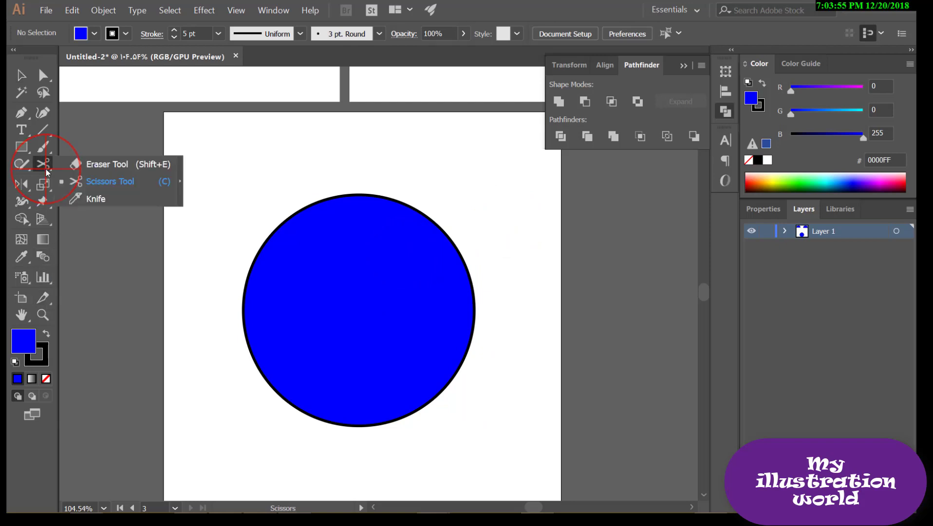
left_click(92, 200)
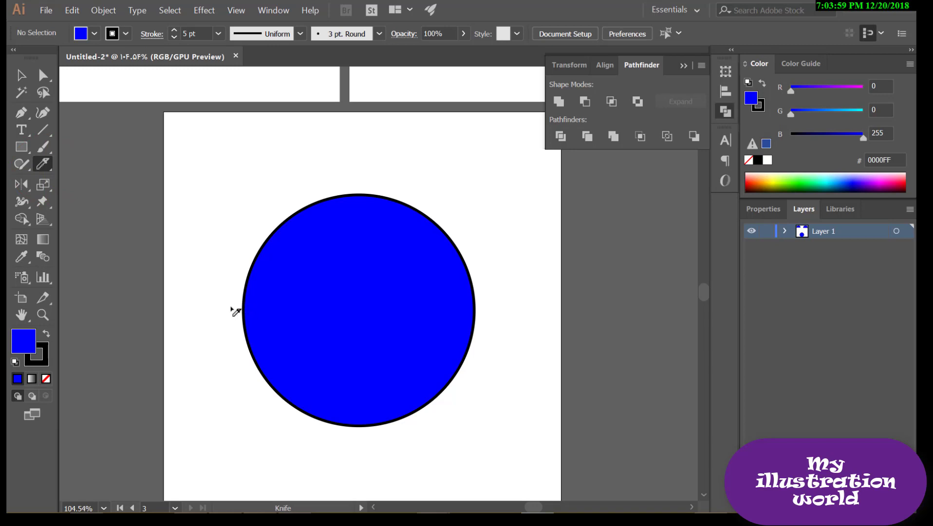
mouse_move(226, 308)
left_mouse_down()
mouse_move(462, 321)
mouse_move(508, 310)
left_mouse_up()
key("v")
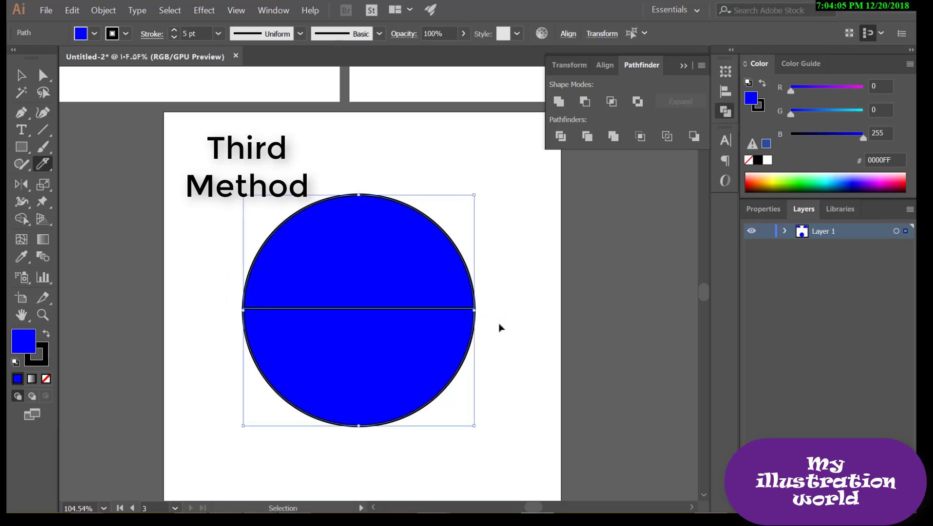
- Undo the previous cut and recut the third artboard's circle in a straight horizontal line through its middle with the Knife tool
left_click(498, 329)
left_click(476, 306)
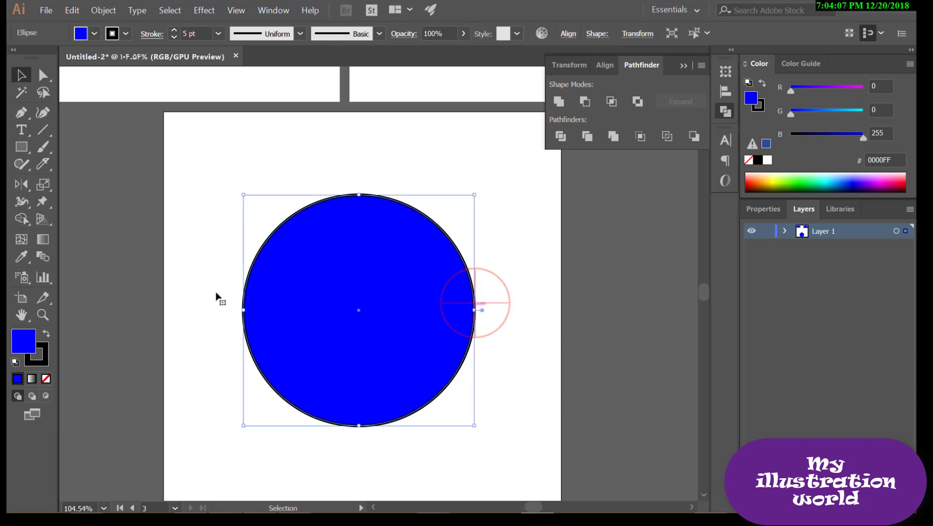
left_click(46, 165)
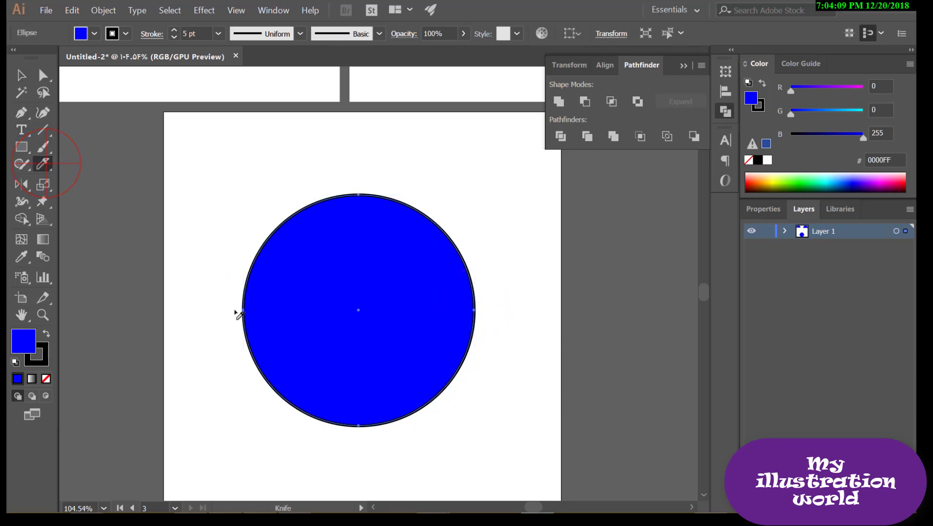
left_click_drag(235, 311, 506, 310)
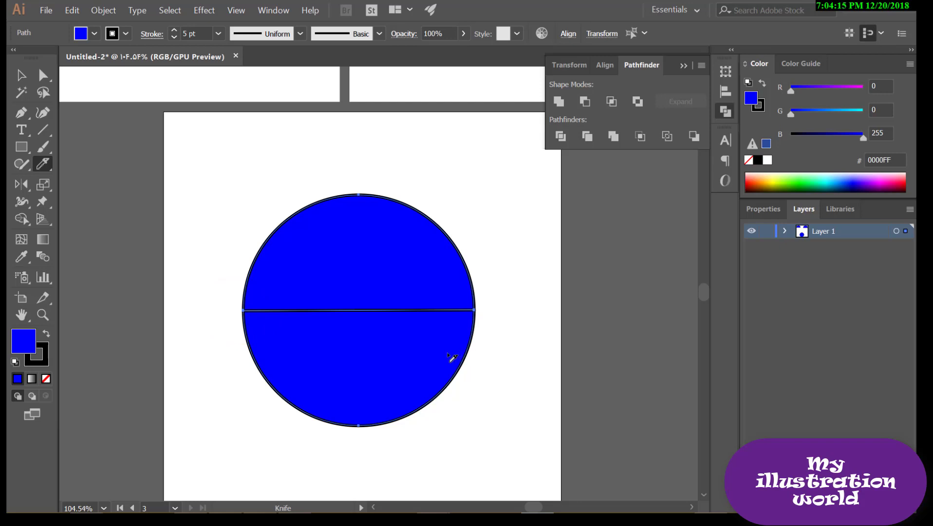
- Separate the two halves by moving the lower half circle down and the upper one up, and deselect them
key("v")
left_click(525, 319)
left_click(431, 339)
left_click_drag(399, 358, 397, 376)
left_click_drag(370, 273, 374, 246)
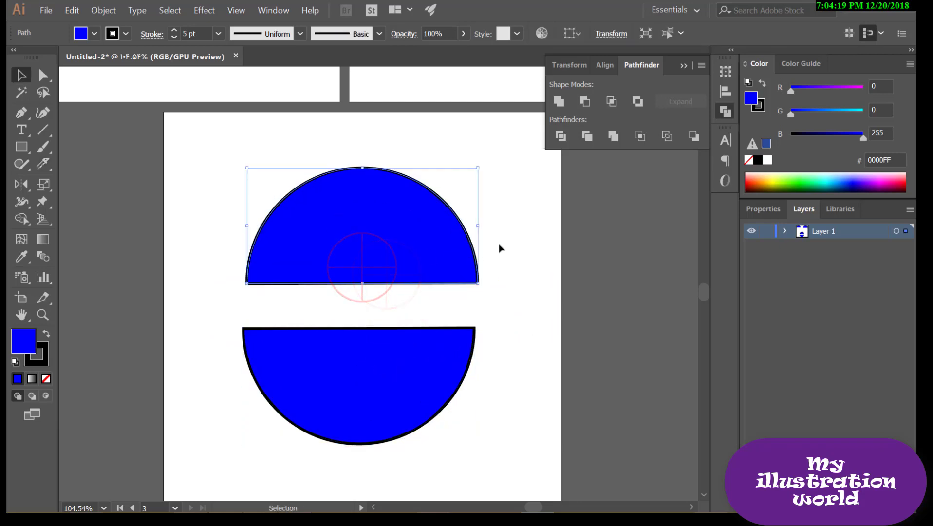
left_click(500, 248)
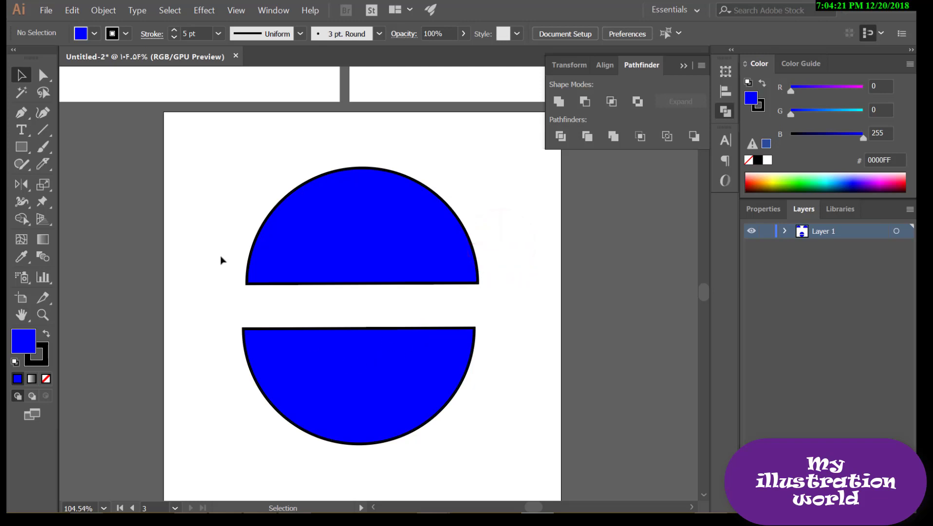
- Rotate both half circles together a quarter turn clockwise so their flat edges are vertical, and deselect them
left_click(402, 233)
left_click(381, 366, "shift")
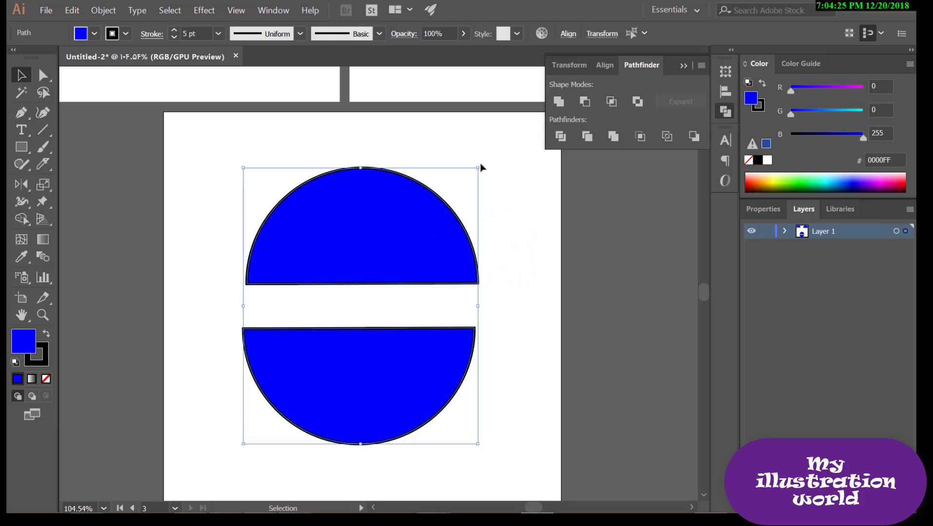
left_click_drag(480, 158, 397, 363)
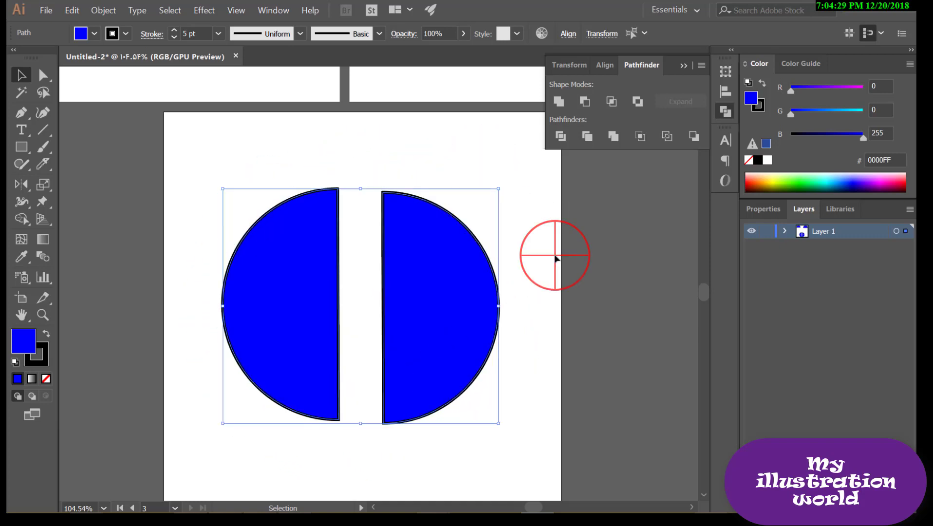
left_click(556, 257)
- Delete the right half circle on the third artboard
left_click(401, 147)
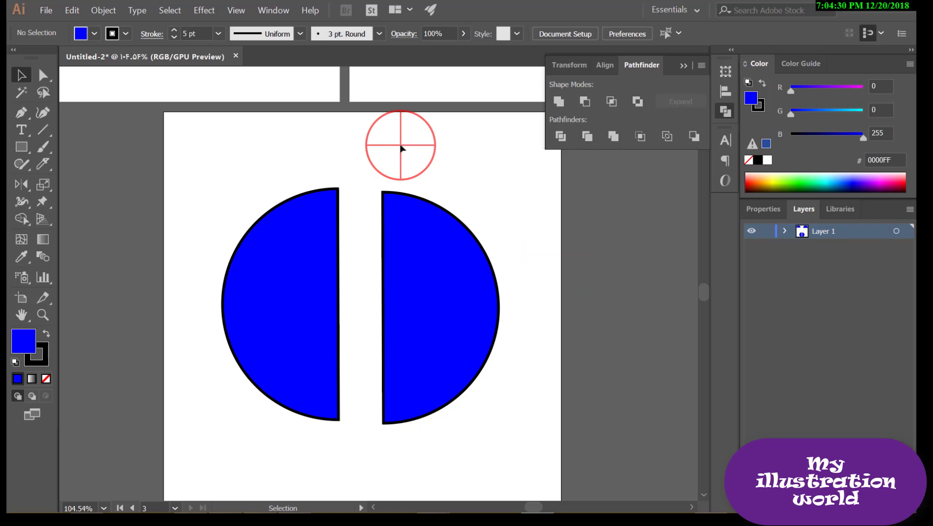
left_click_drag(412, 254, 437, 247)
key("Delete")
left_click(411, 240)
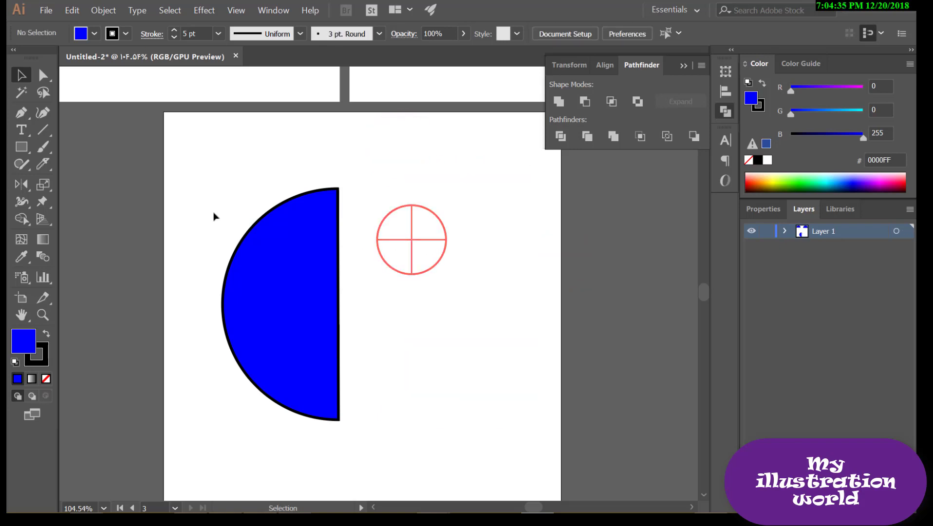
- Add the text "Subscribe us in youtube" and "My illustration world" to the right of the half circle and set it to 27 pt
left_click(29, 134)
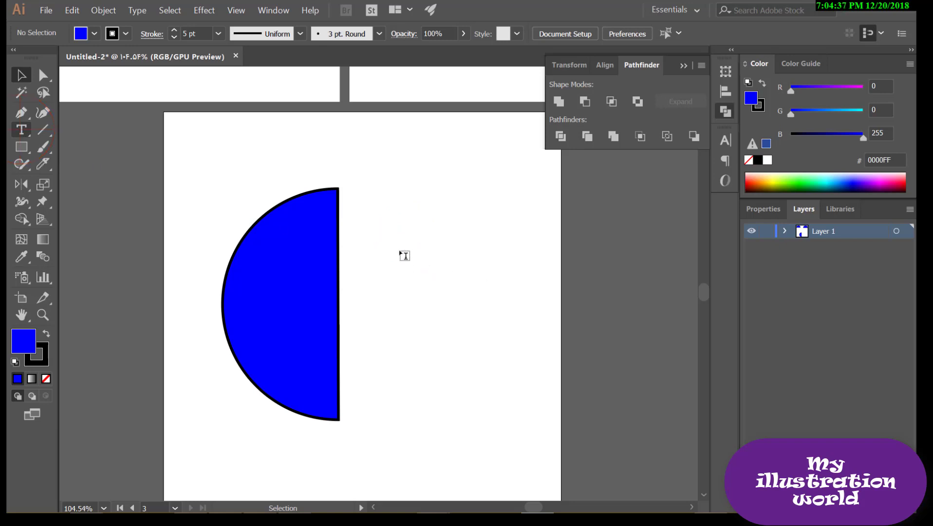
left_click(394, 232)
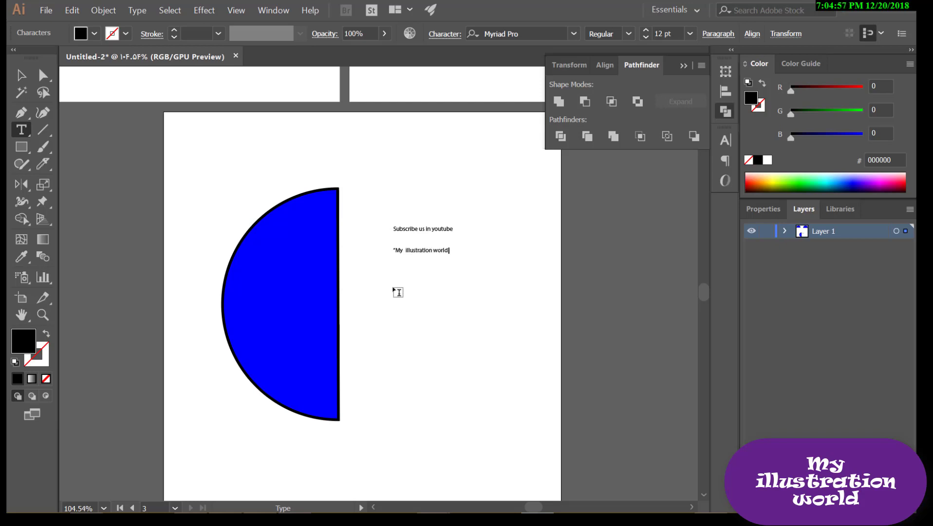
key("ctrl+a")
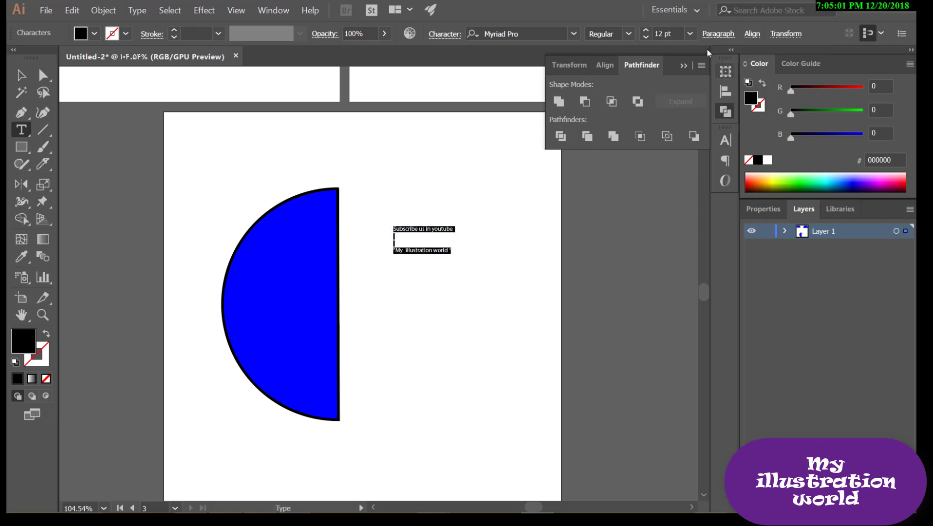
left_click(646, 30)
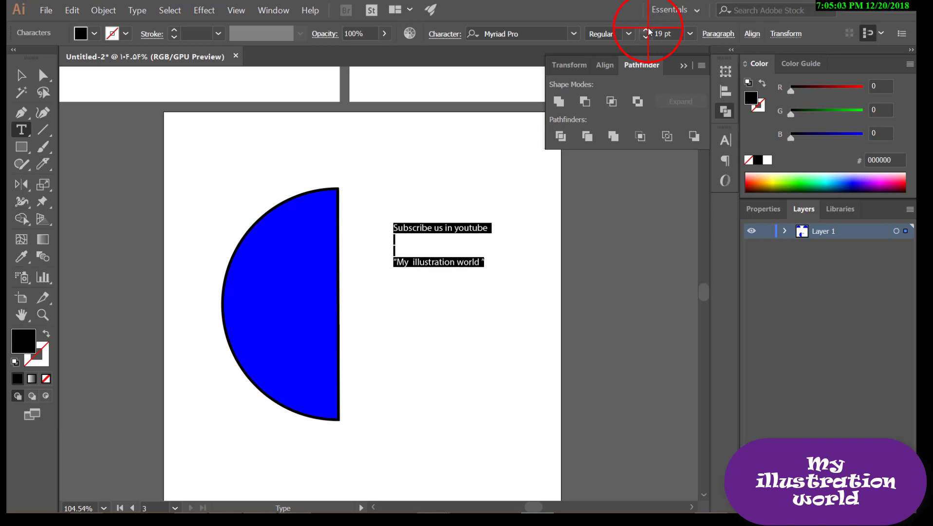
left_click(646, 30)
left_click(646, 30)
left_click(646, 30)
left_click(646, 30)
left_click(646, 30)
left_click(481, 228)
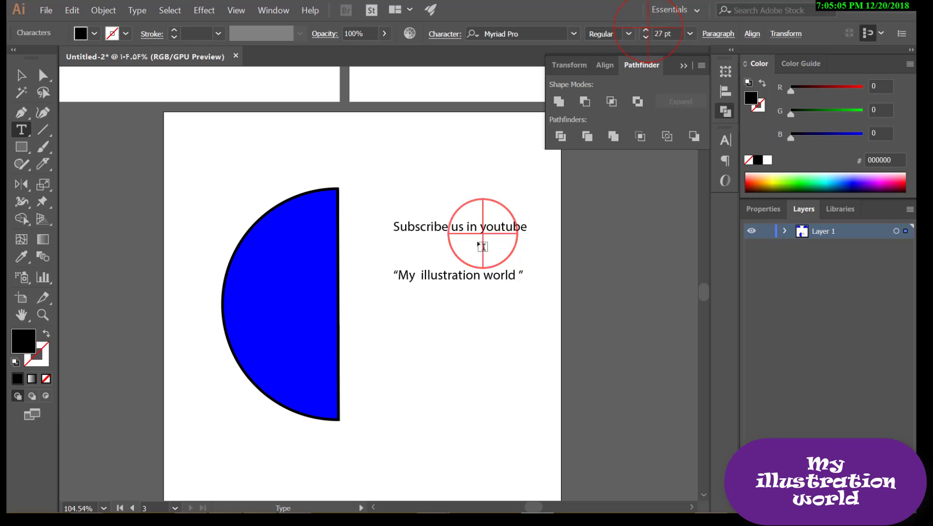
left_click(21, 75)
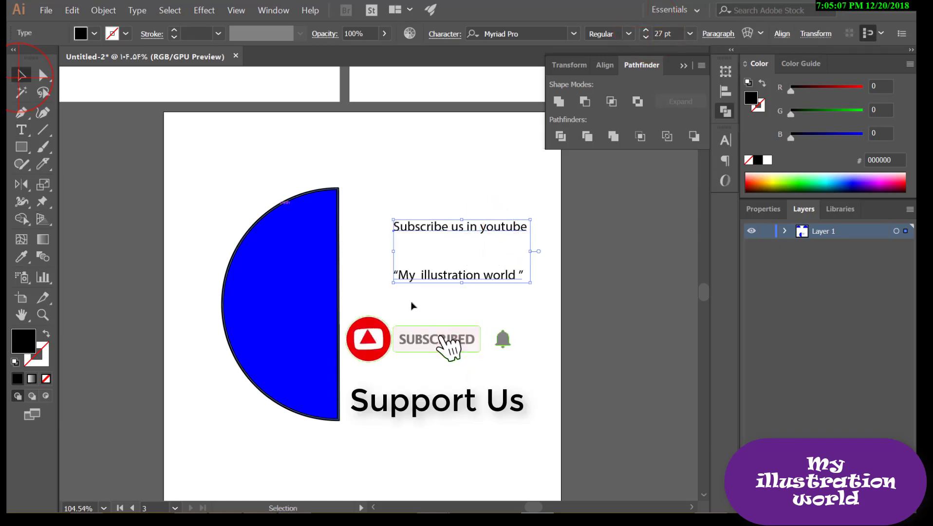
left_click(552, 343)
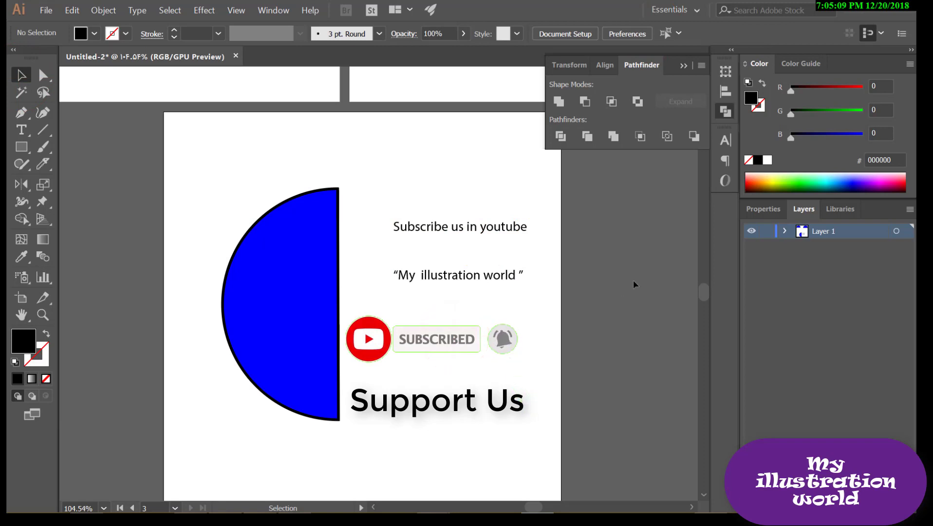
- Collapse the Pathfinder panel and draw a wide black rectangle below the half circle on the first artboard
left_click(682, 67)
left_click_drag(610, 236, 448, 291)
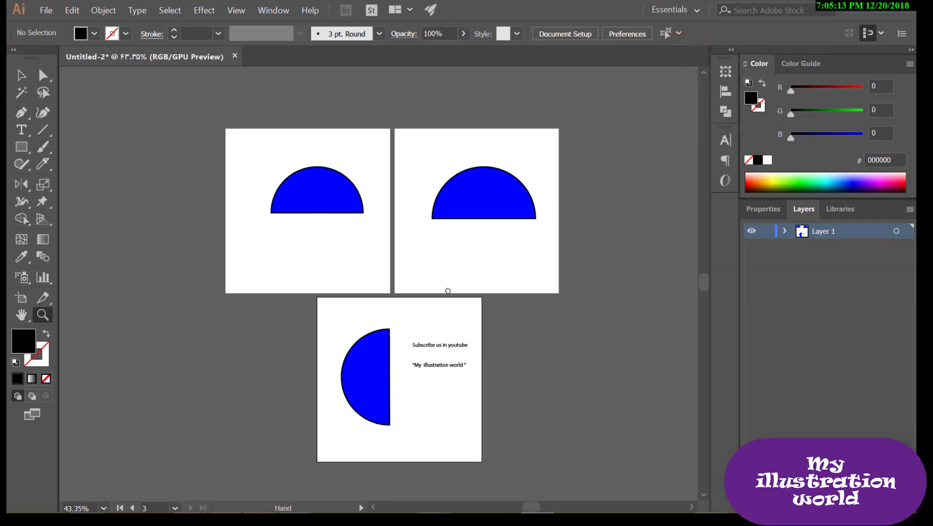
left_click(22, 146)
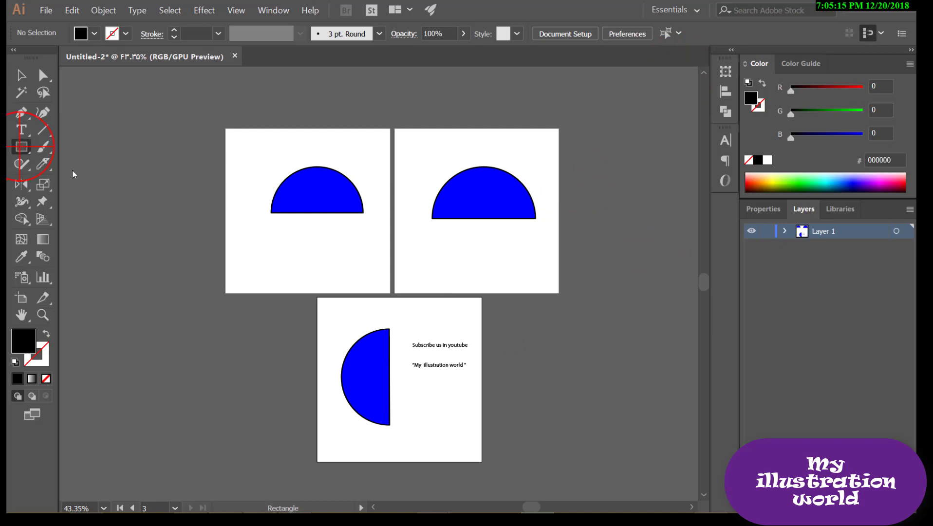
left_click_drag(243, 231, 327, 257)
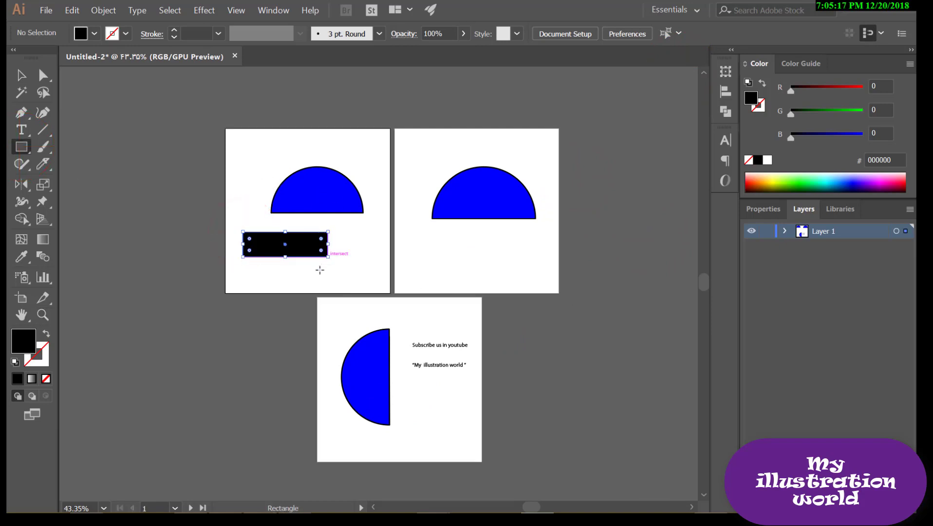
- Switch to the Scissors tool and then the Knife tool, and try a vertical cut along the third artboard's half circle's flat edge
left_click(43, 164)
left_click_drag(43, 166, 81, 180)
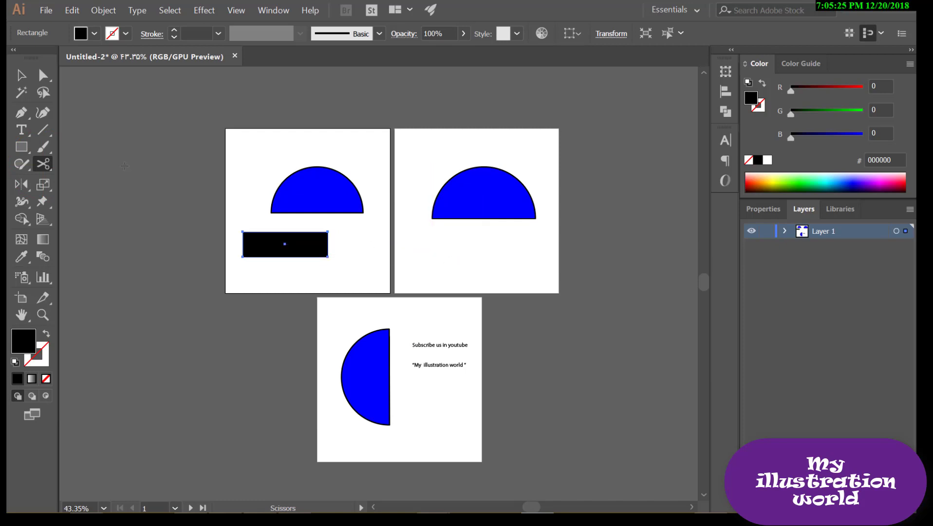
left_click_drag(48, 163, 94, 198)
left_click_drag(389, 307, 389, 521)
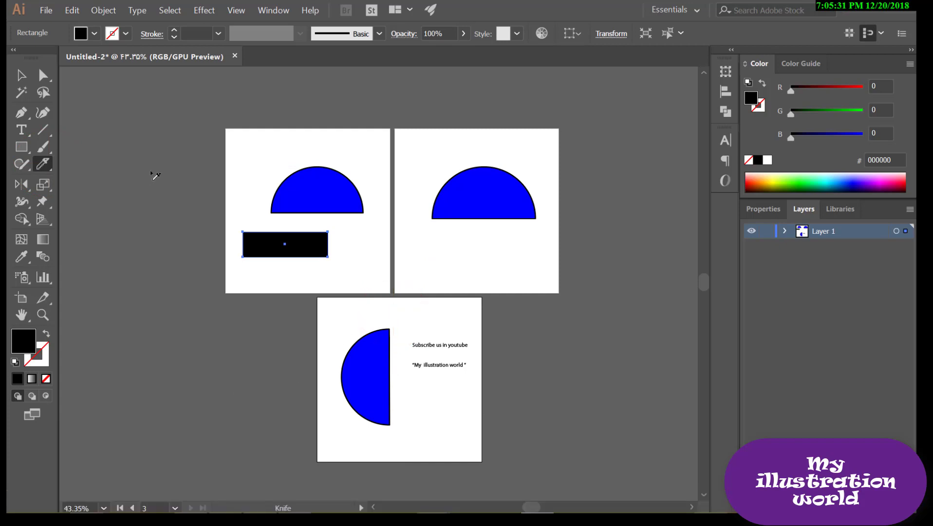